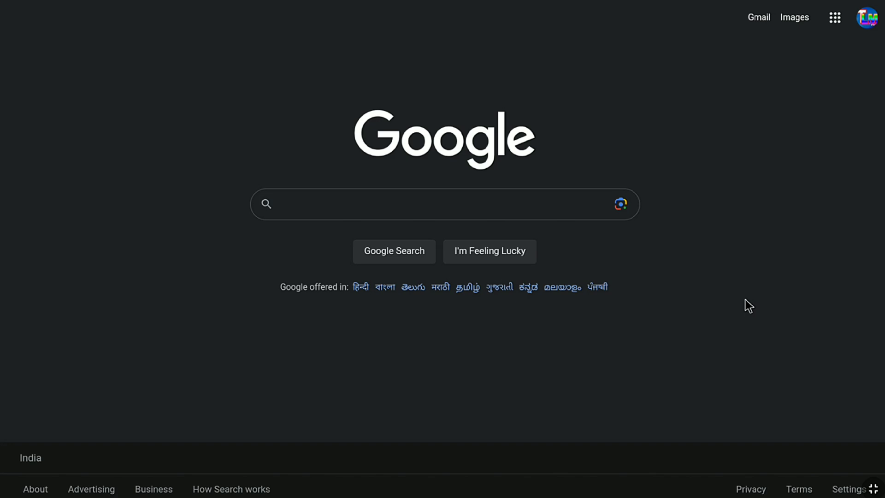
From Manage your Google Account, search 'Google dashboard' and open the Google Dashboard page.
click(866, 21)
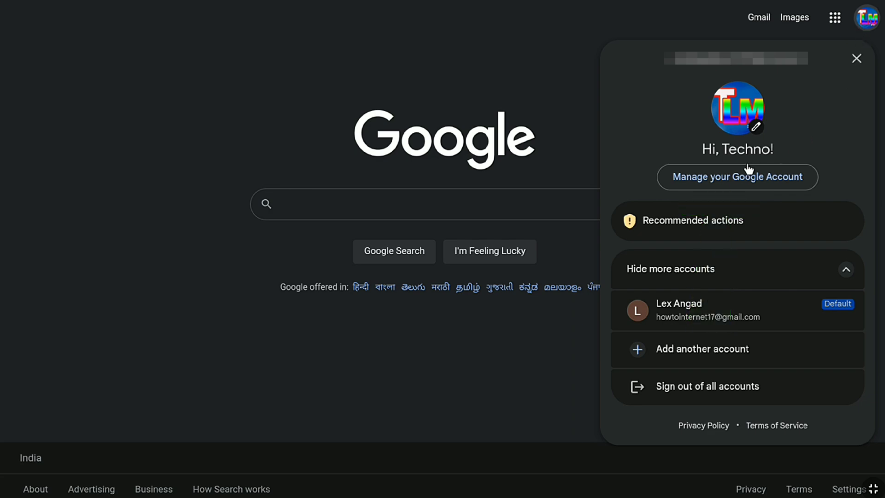
click(730, 180)
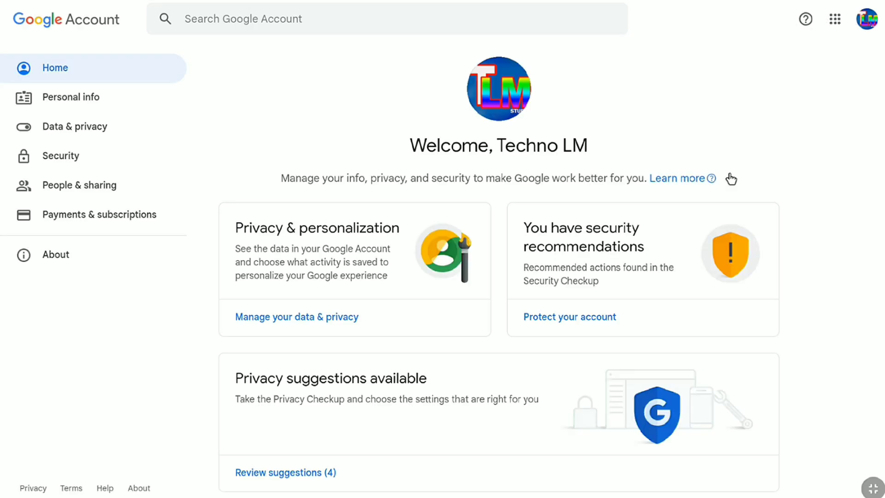
click(288, 19)
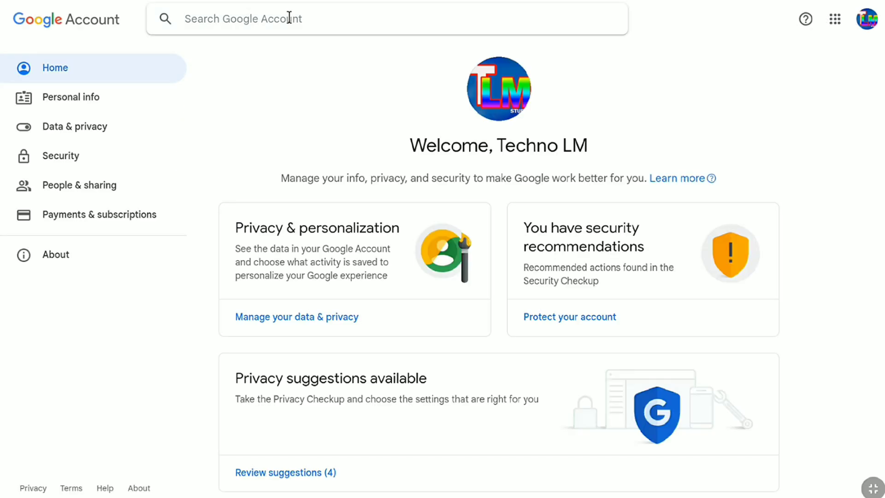
text(Google dashboard)
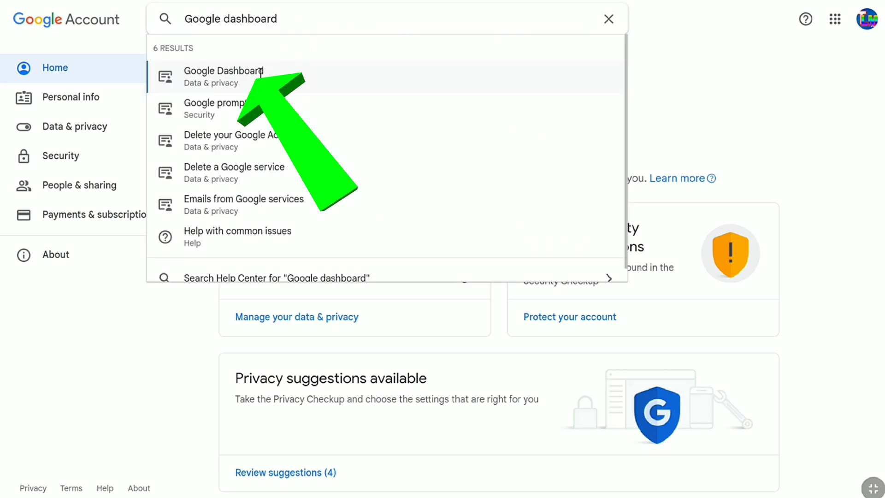
click(242, 81)
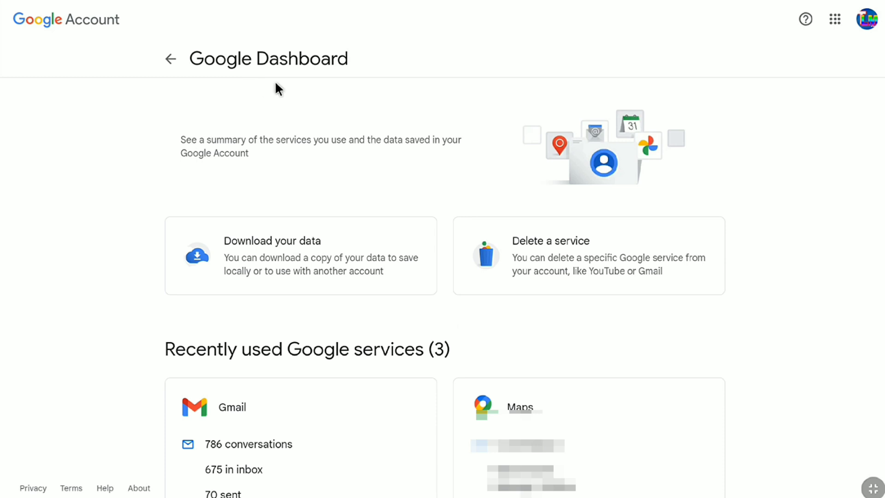
Open Settings on the dashboard's AdSense card, landing on the AdSense for YouTube overview.
scroll(294, 88, down, 15)
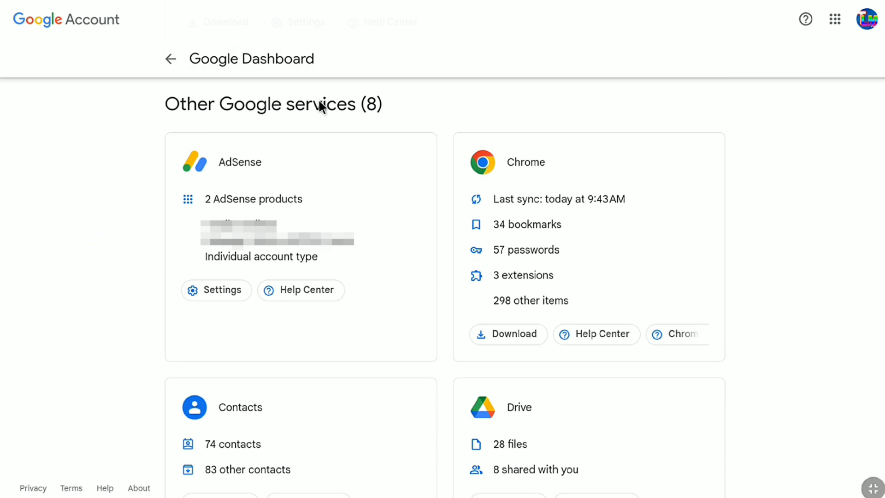
click(208, 290)
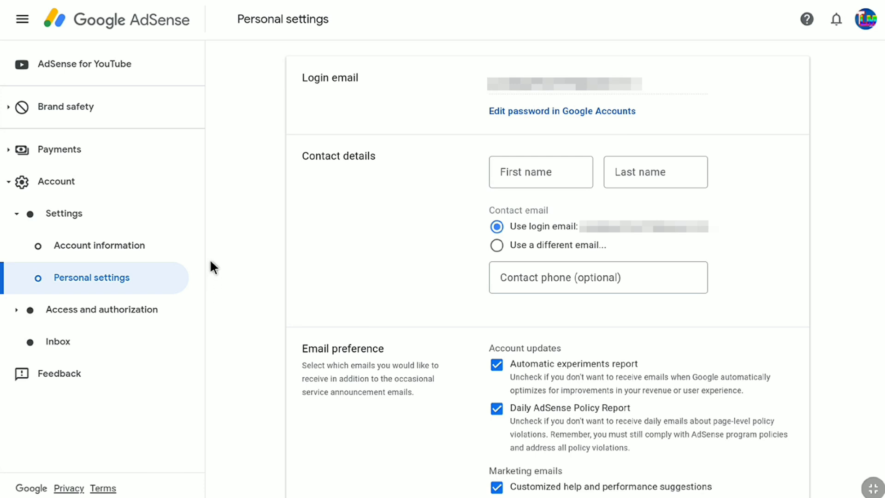
click(89, 64)
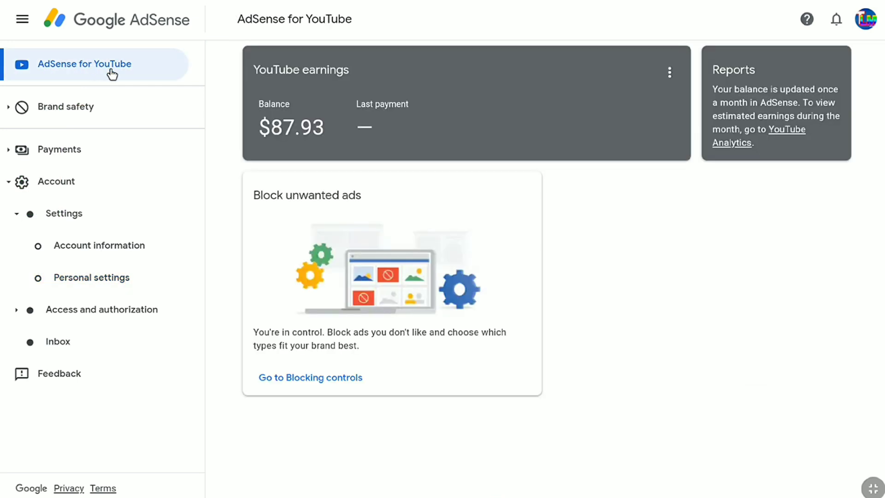
Check the Payments verification status, then start adding a payment method from Payments info.
click(61, 152)
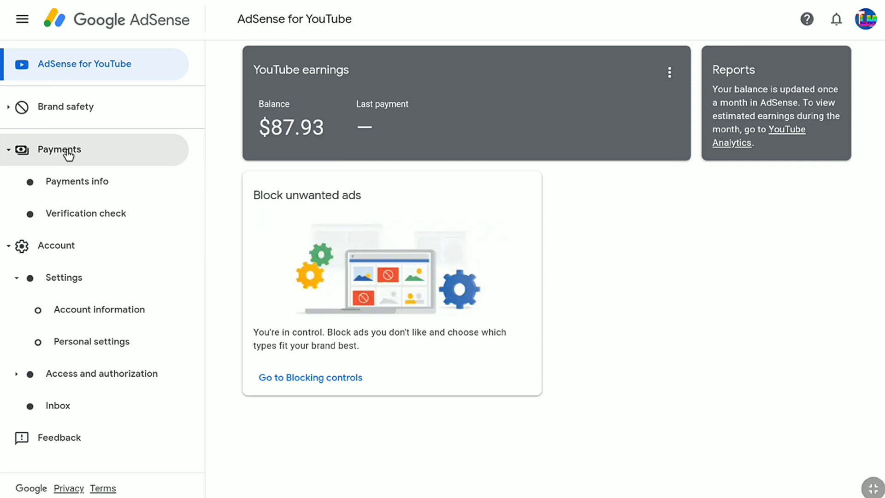
click(74, 214)
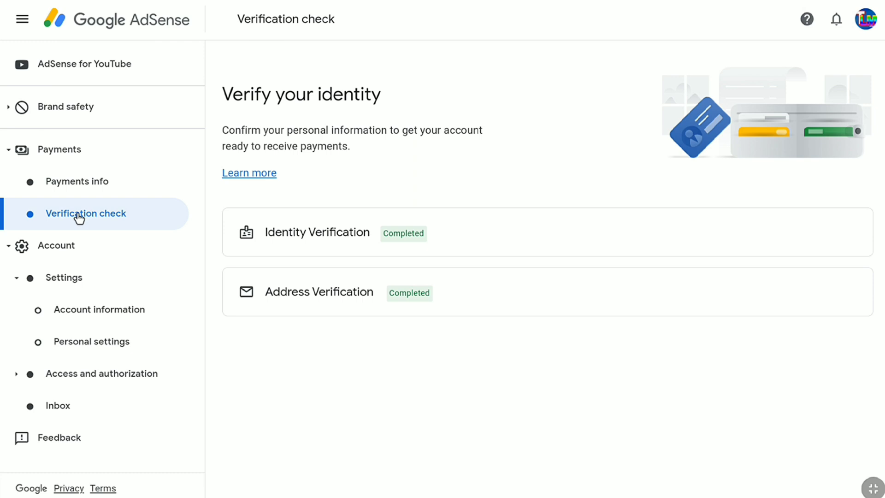
click(72, 183)
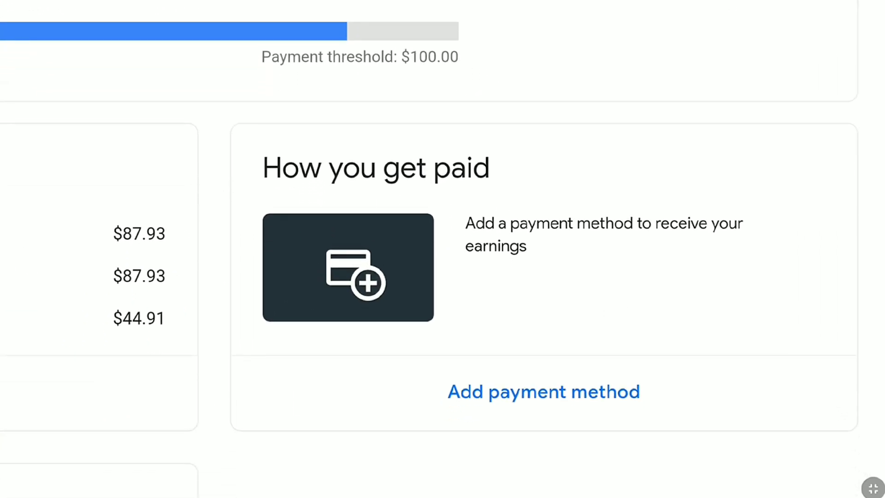
click(497, 375)
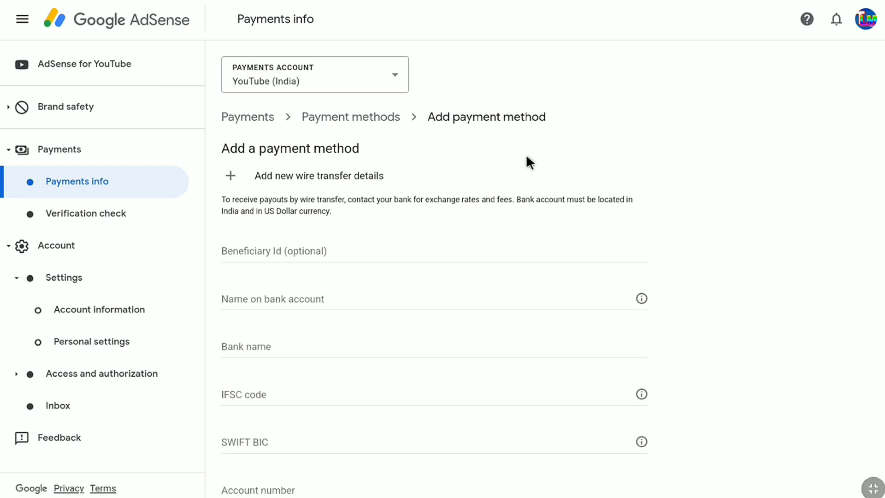
click(400, 83)
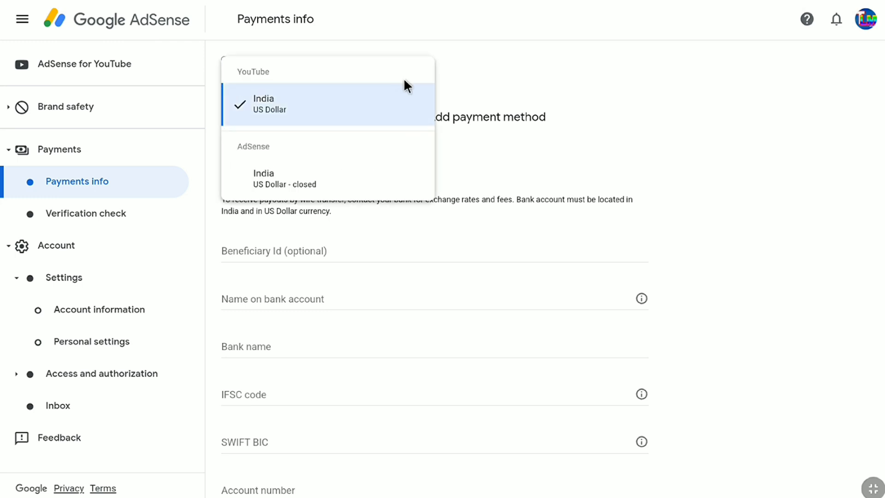
Keep YouTube (India) as the payments account and select the Name on bank account field.
click(398, 101)
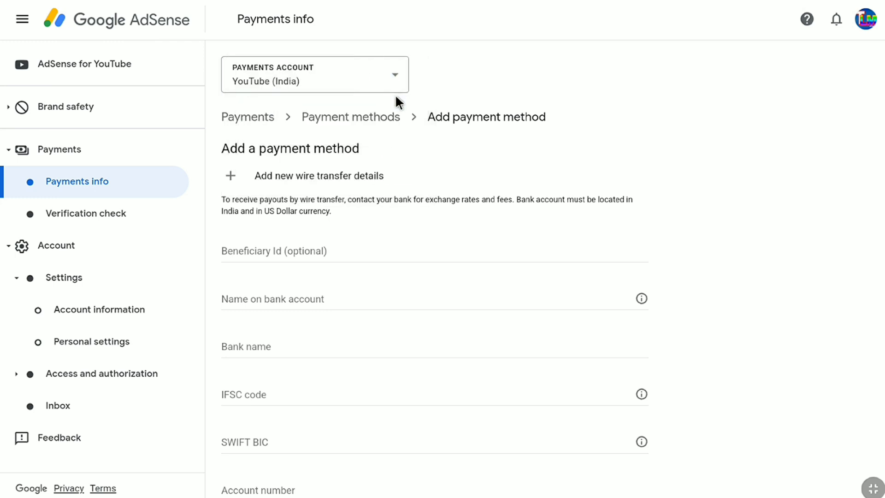
scroll(397, 94, down, 3)
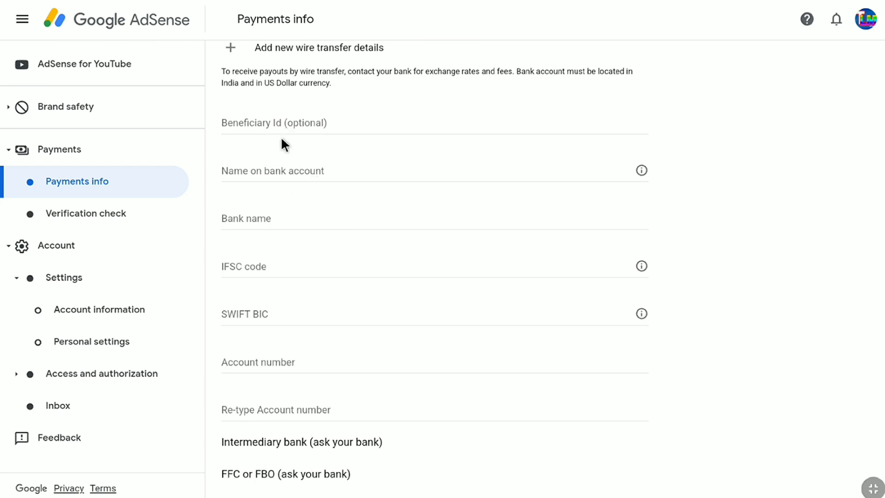
click(259, 168)
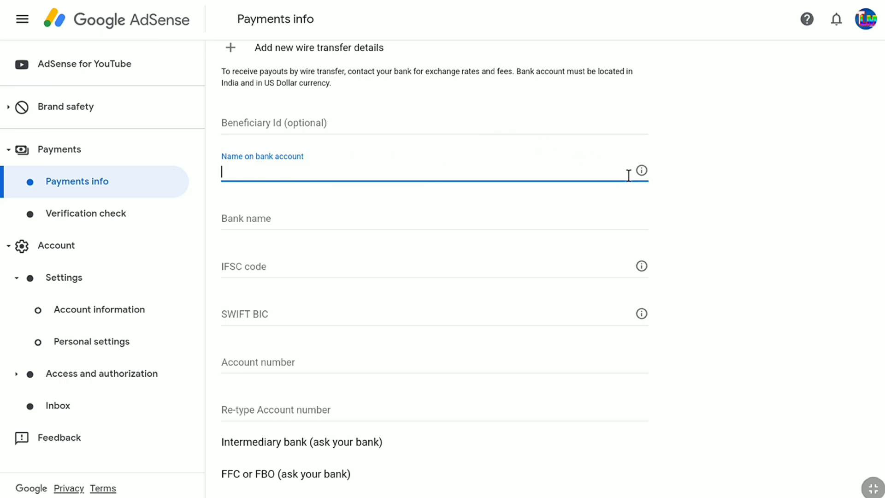
mouse_move(636, 169)
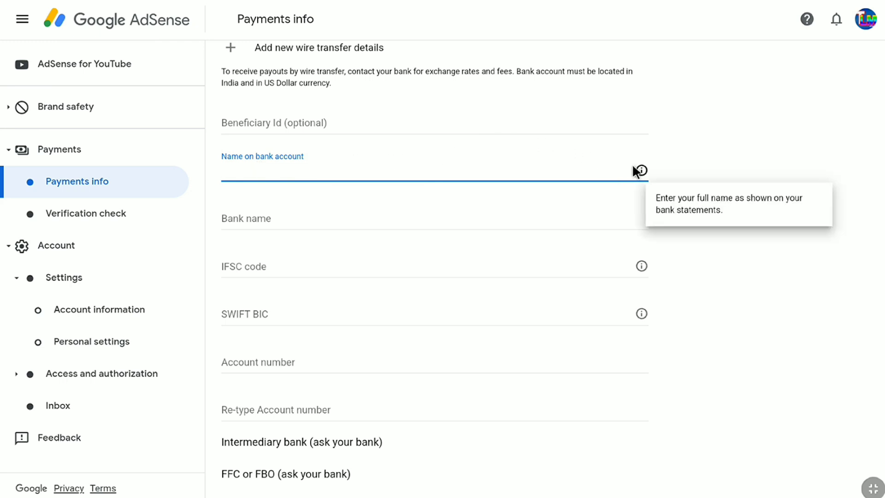
Enter the account holder's name and the bank name 'State Bank of India'.
click(243, 172)
text(namekumar)
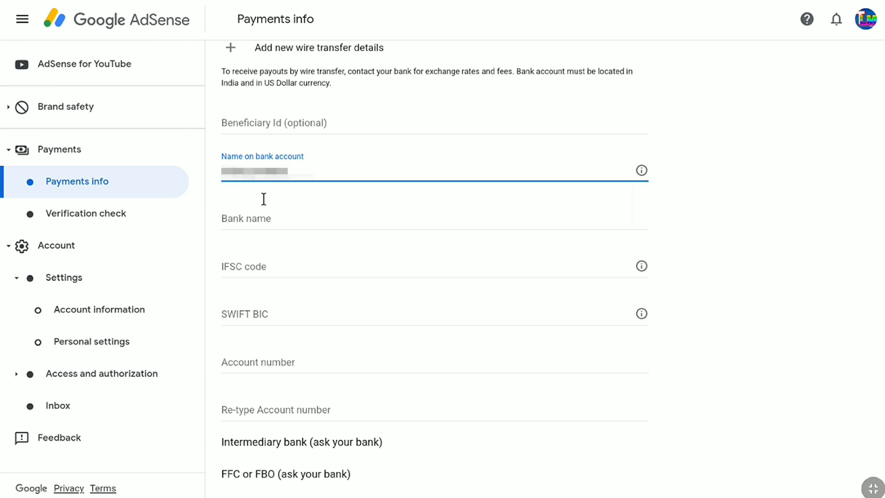
click(249, 222)
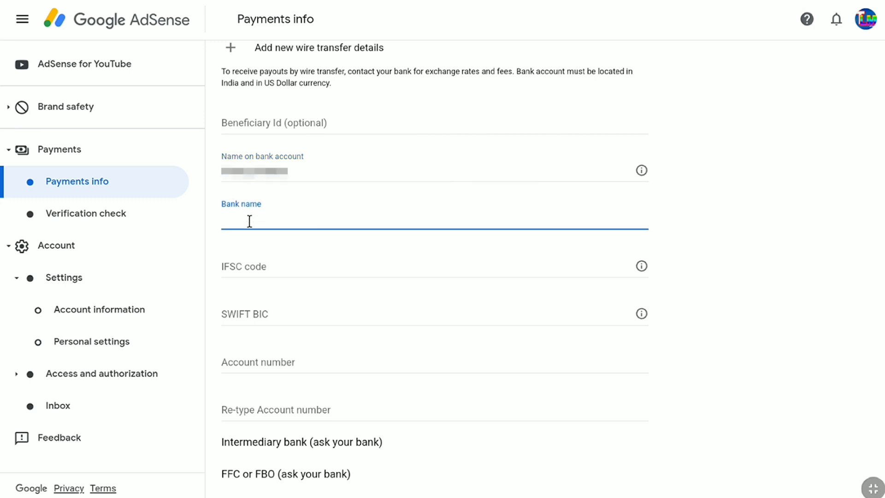
text(State Bank of India)
Paste the bank's IFSC code into the IFSC code field.
click(239, 268)
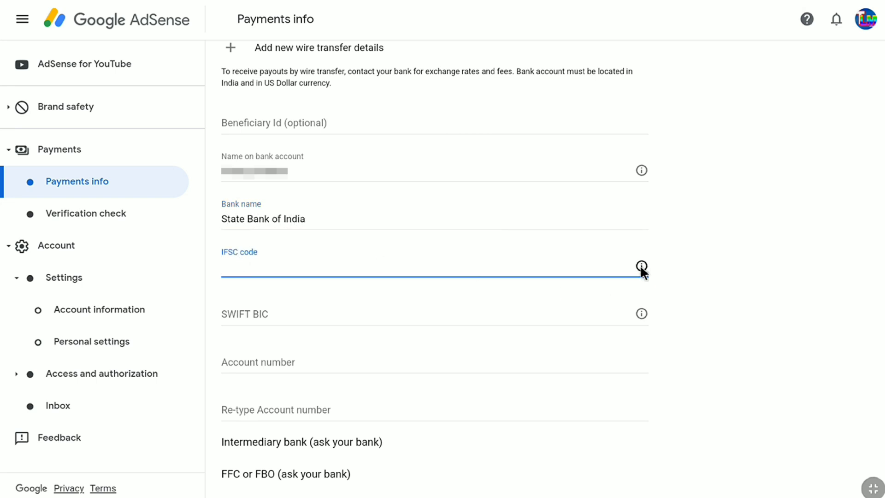
mouse_move(641, 267)
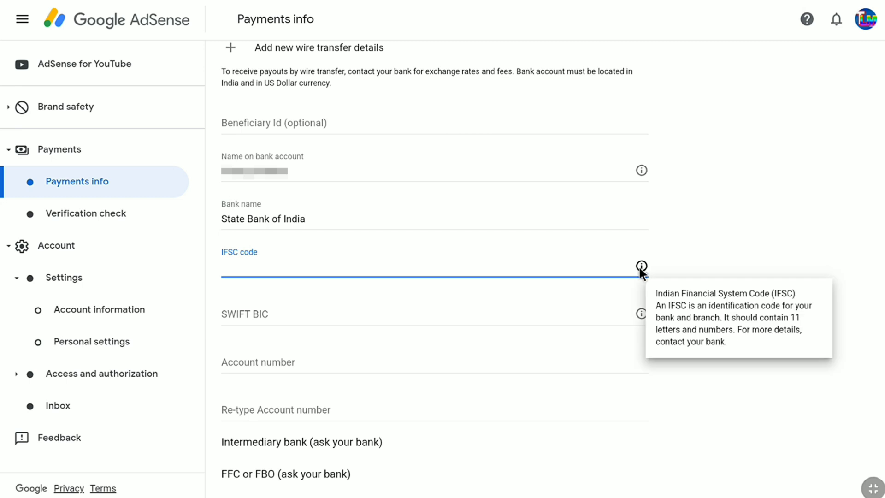
click(237, 263)
key(ctrl+v)
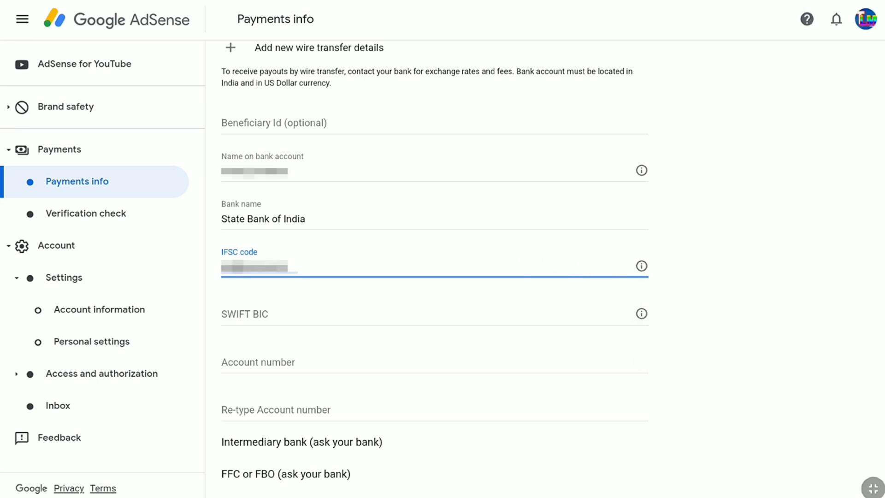
key(Tab)
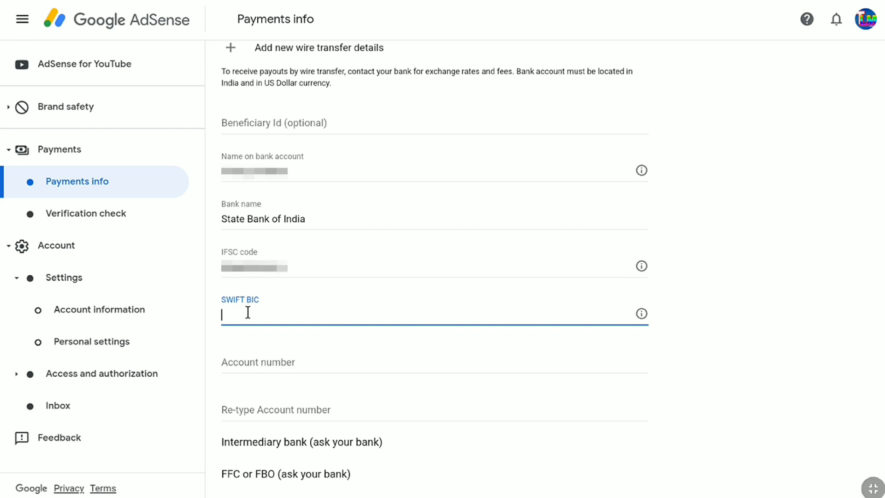
Enter SWIFT BIC SBININBBXXX, then the bank account number and its re-typed confirmation.
mouse_move(642, 314)
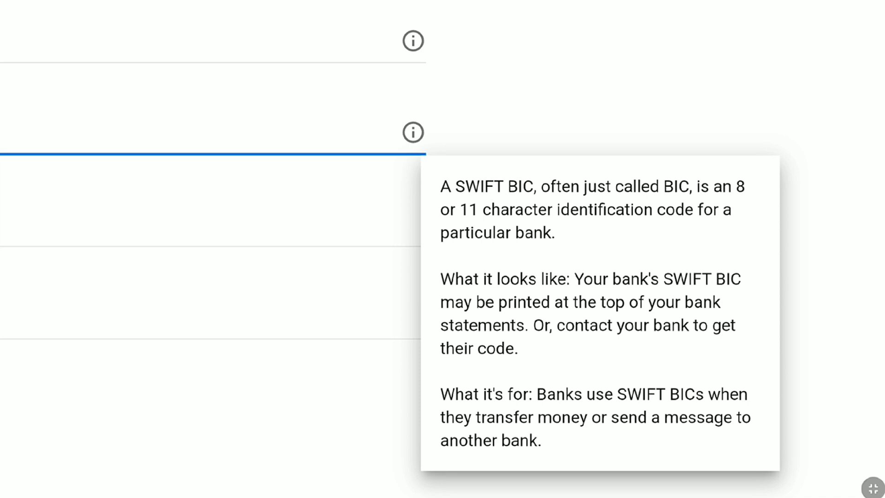
click(246, 312)
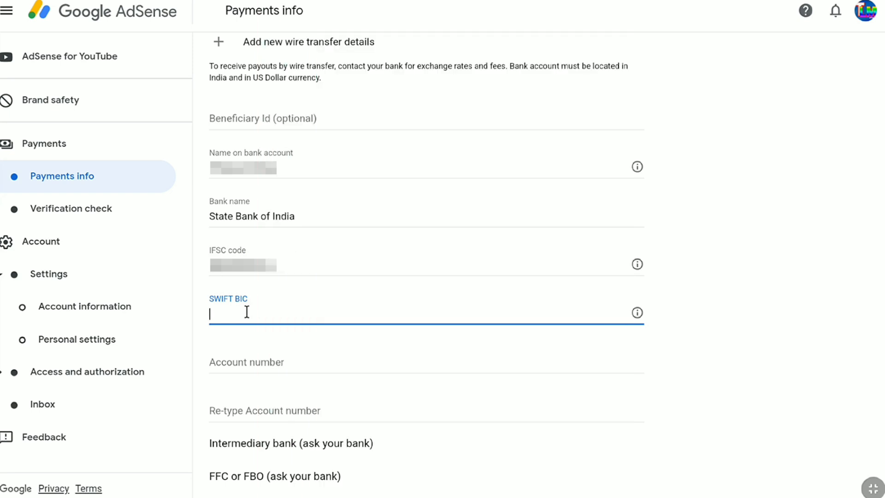
text(SBININBBXXX)
key(Tab)
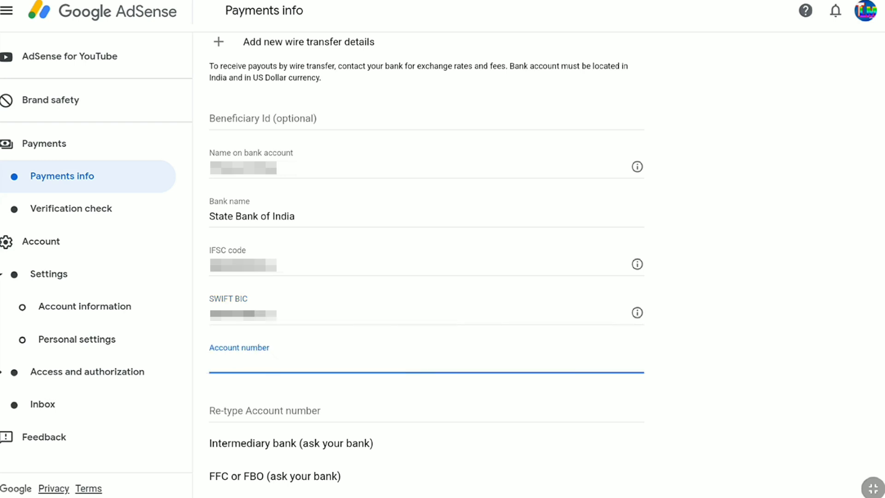
text(12345678901)
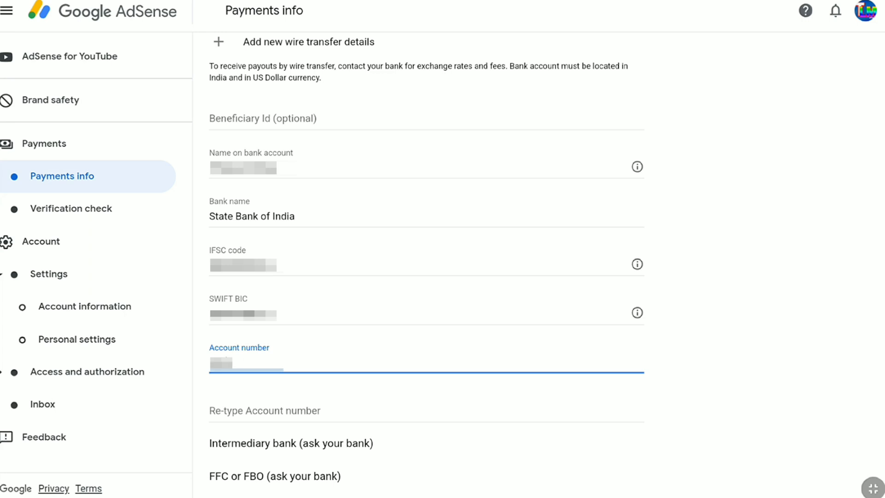
click(232, 413)
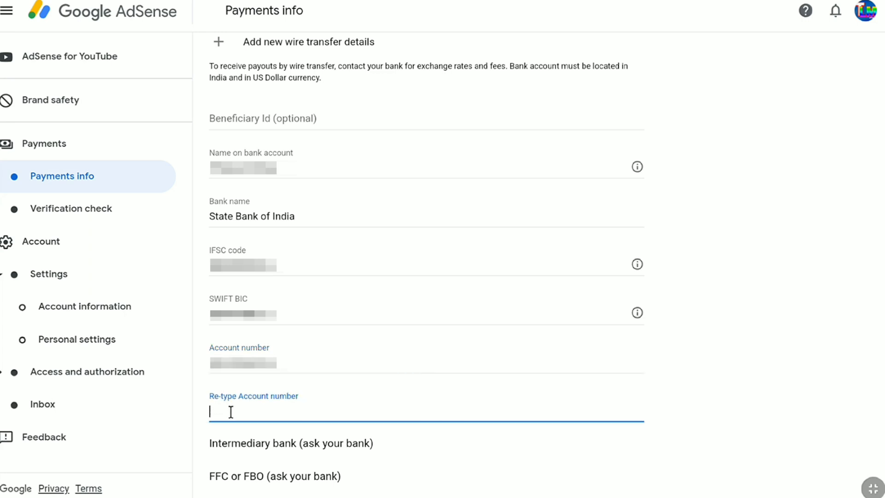
text(12345678901)
Expand the optional Intermediary bank and FFC or FBO sections, leaving their fields blank.
scroll(308, 410, down, 1)
scroll(310, 410, down, 2)
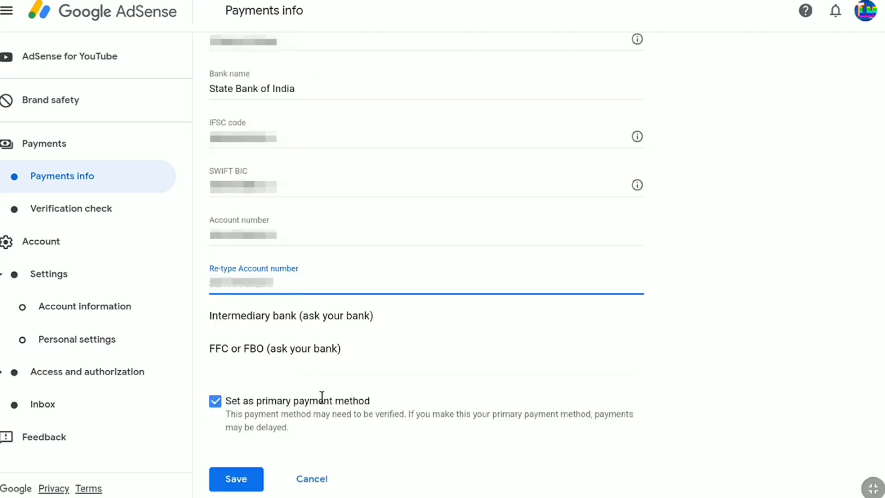
click(258, 314)
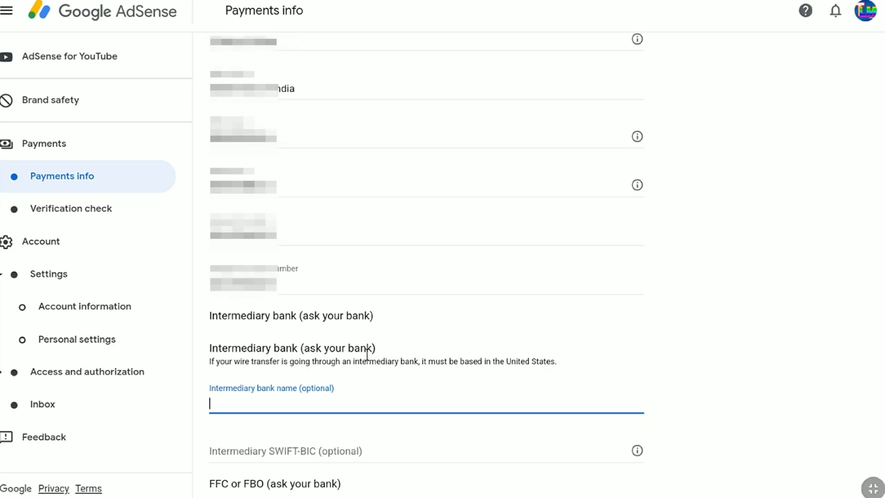
scroll(368, 356, down, 2)
click(306, 397)
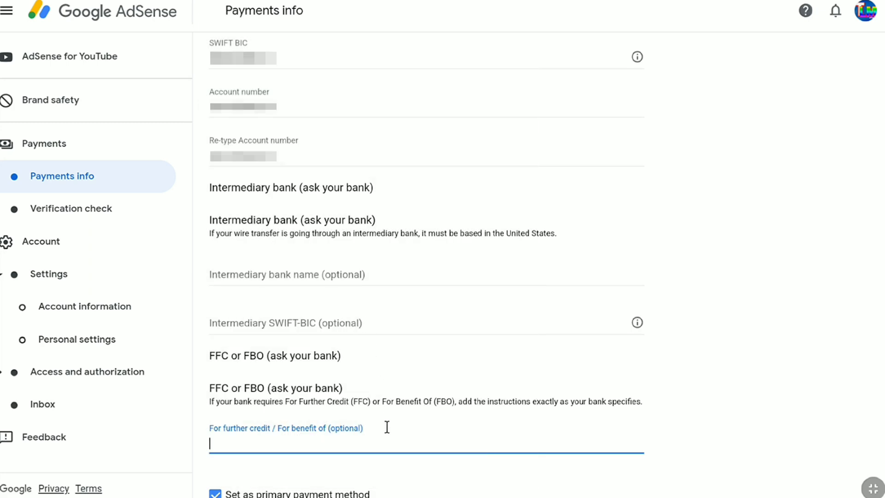
scroll(388, 427, down, 3)
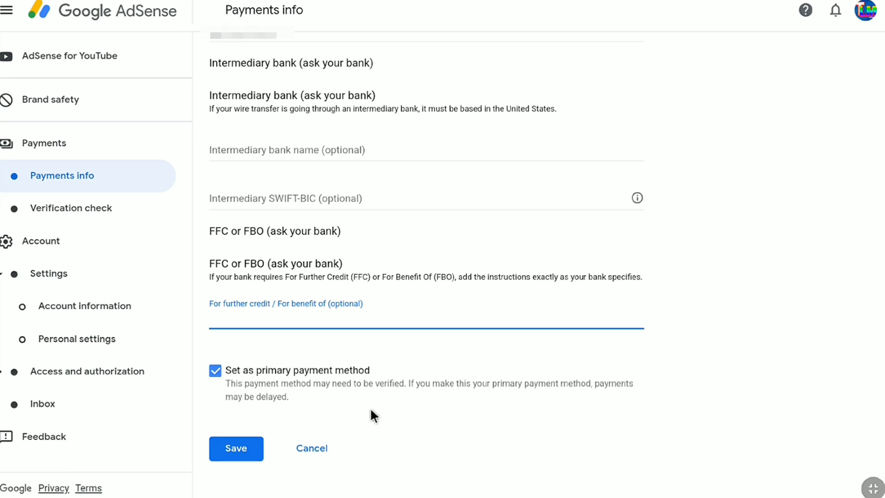
Save the bank details as the primary payment method and view the Payment methods list.
click(220, 370)
click(218, 372)
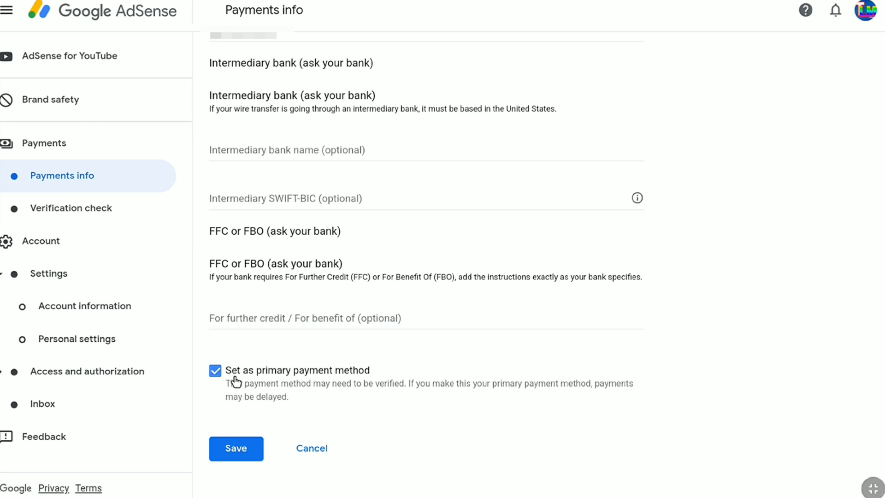
click(240, 439)
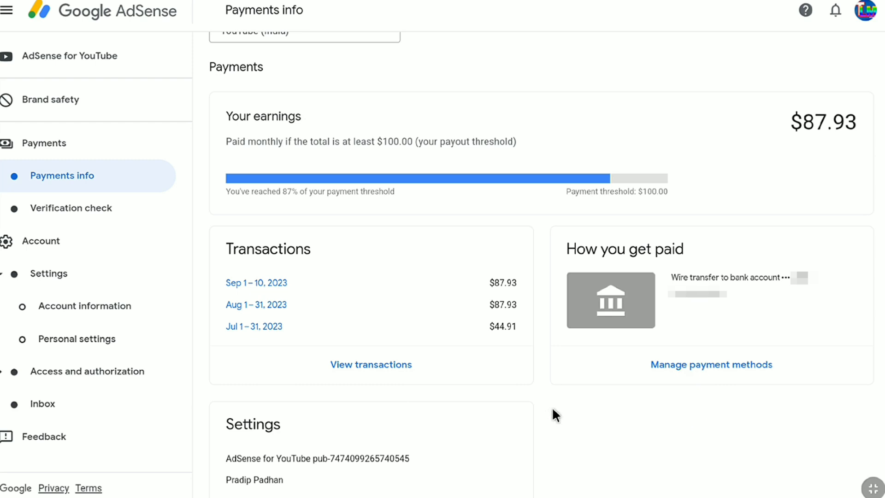
click(671, 365)
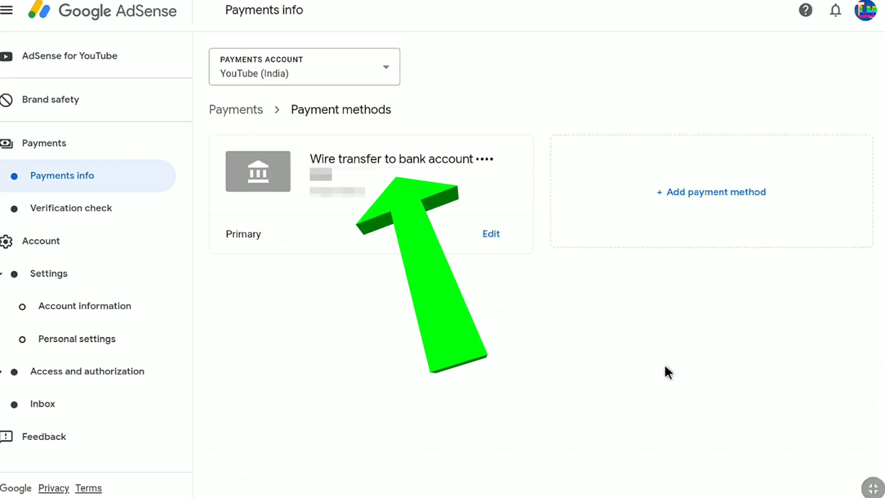